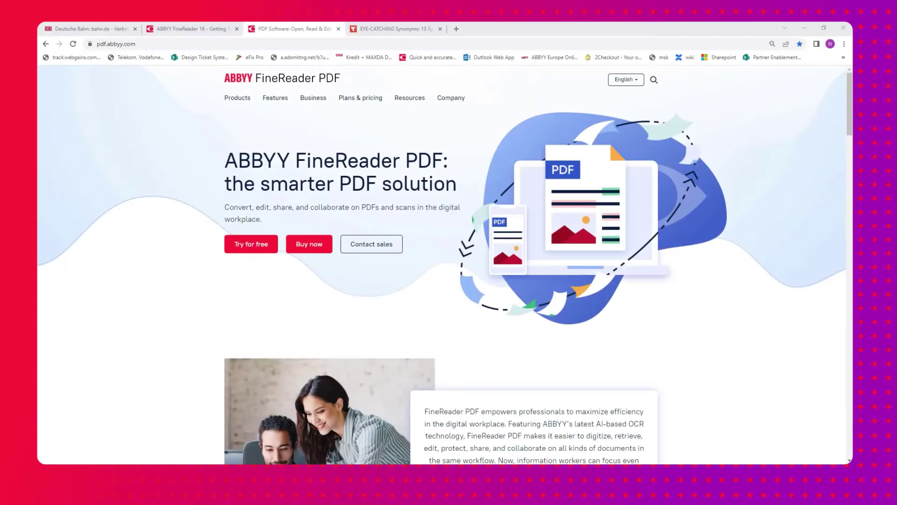
Step: Bring up the Windows Start menu over the FineReader PDF site in Chrome
key(super)
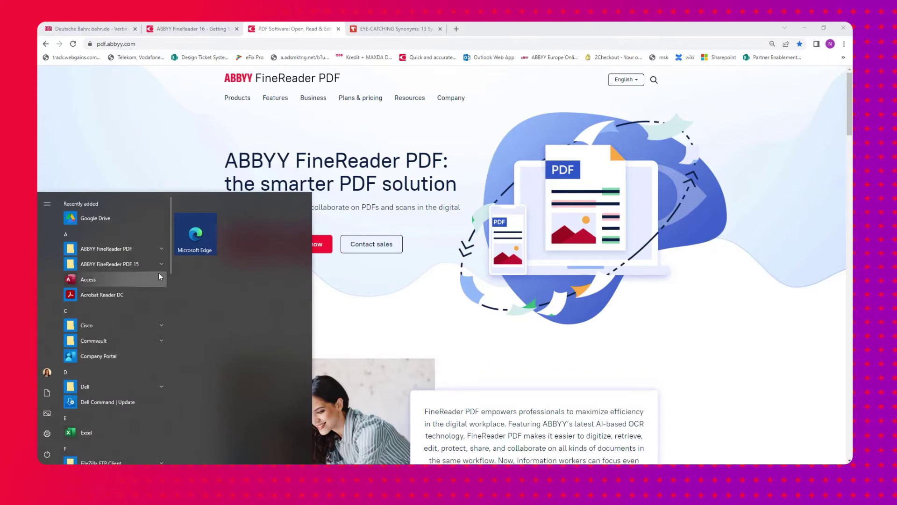
Step: Expand the ABBYY FineReader PDF folder in the Start menu to list its apps
click(162, 249)
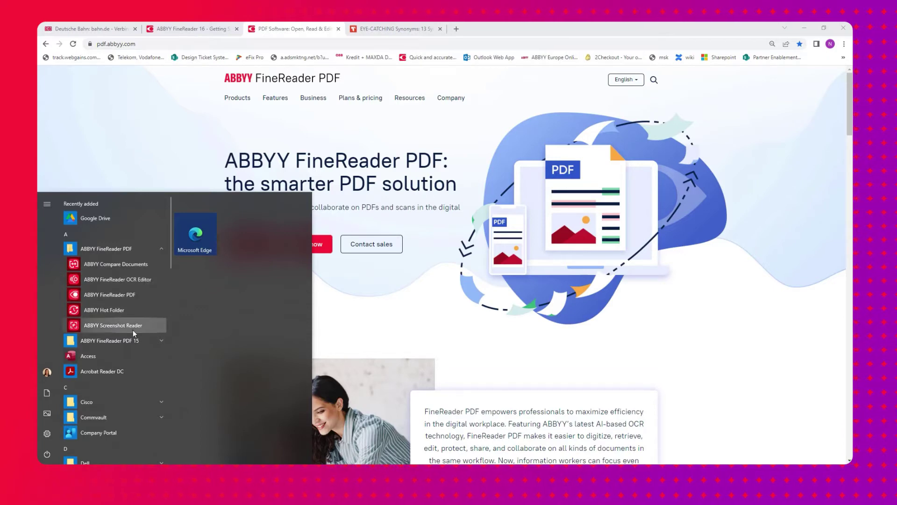
Step: Launch ABBYY FineReader PDF maximized and view its Compare options
click(90, 297)
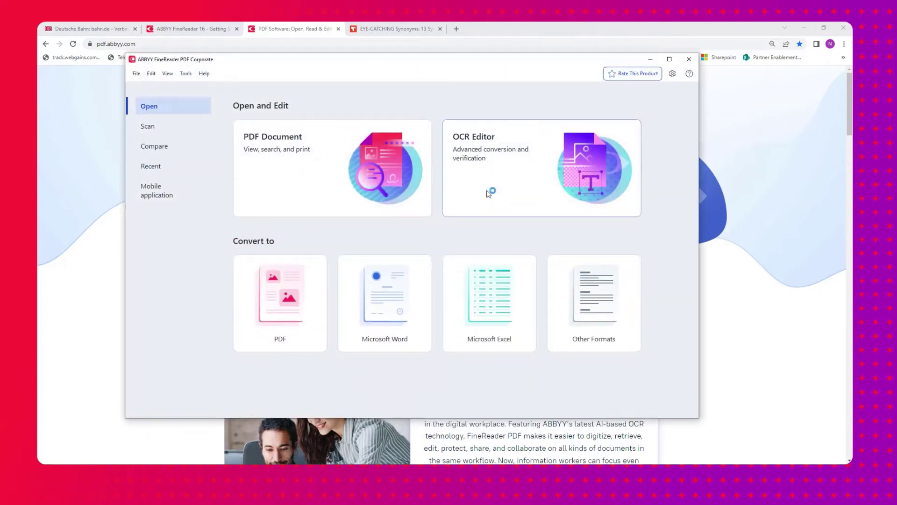
click(669, 59)
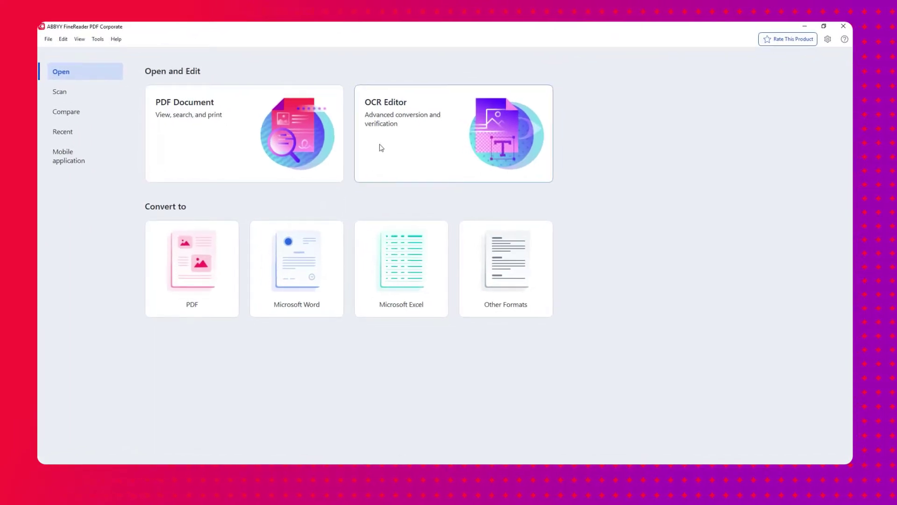
click(93, 112)
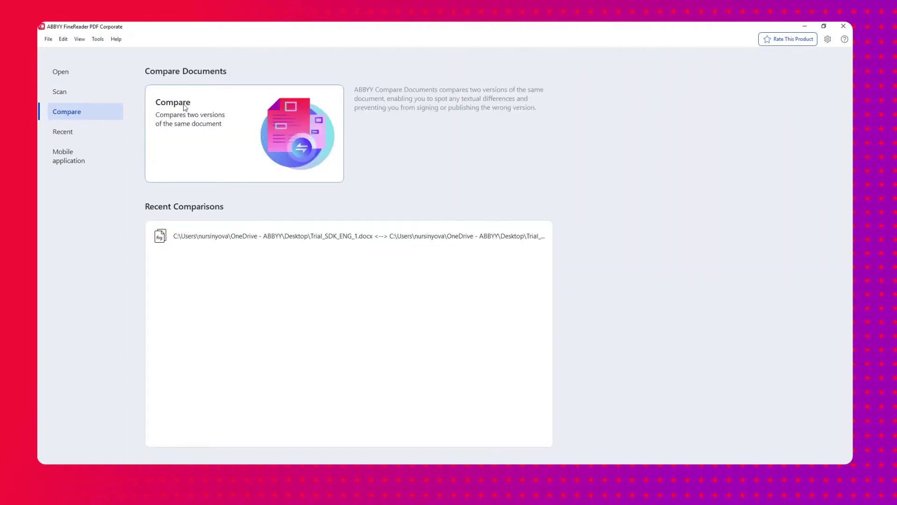
Step: Look over the Scan options, then choose to open a PDF document
click(90, 99)
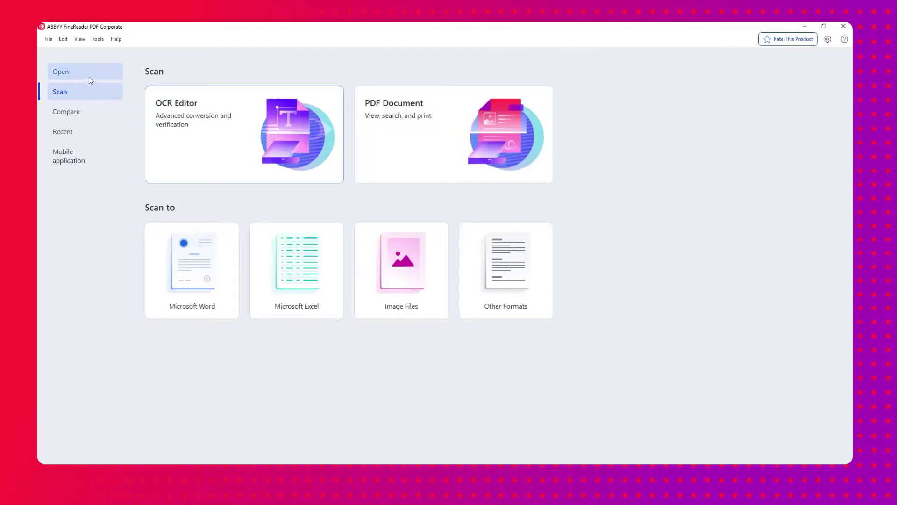
click(90, 80)
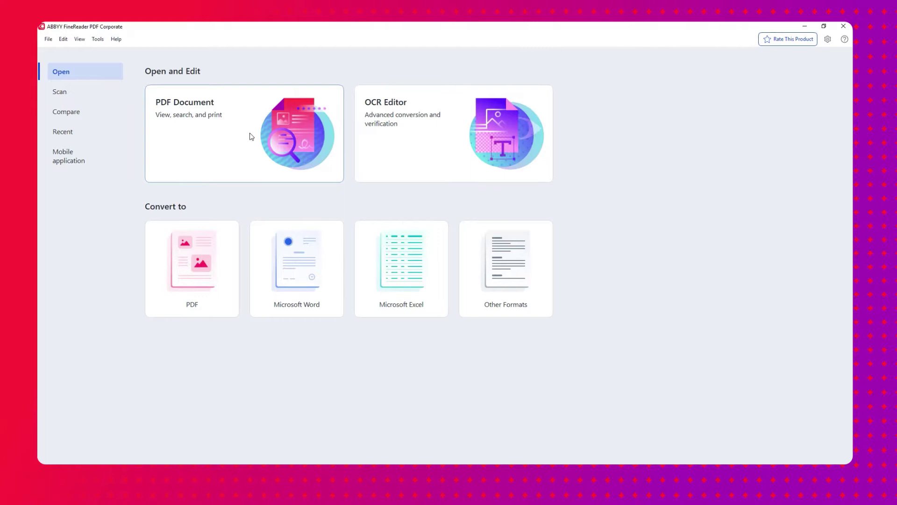
click(199, 132)
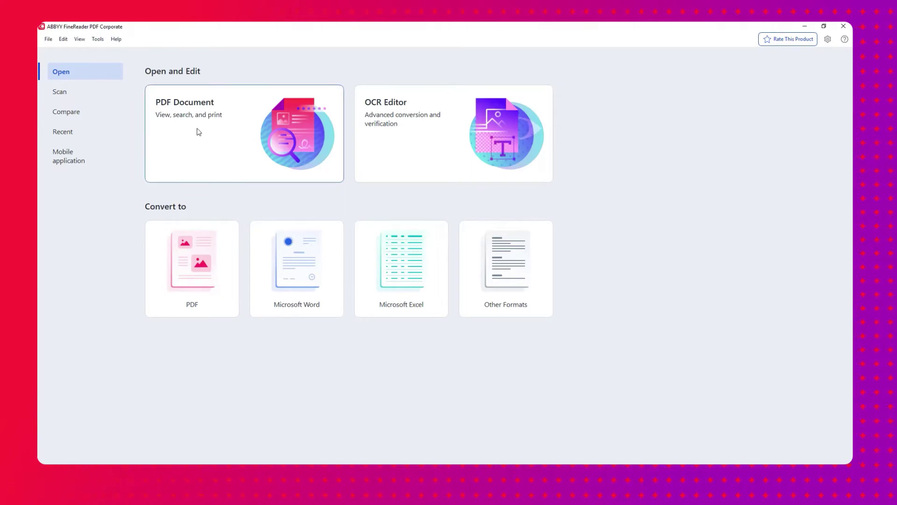
Step: Open brochure-finereaderpdf-en.pdf from the FINAL folder
click(268, 91)
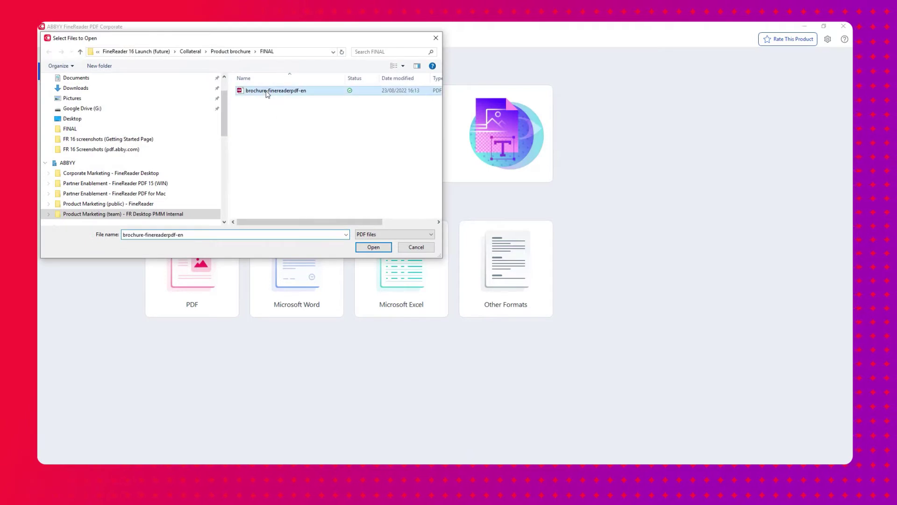
click(373, 248)
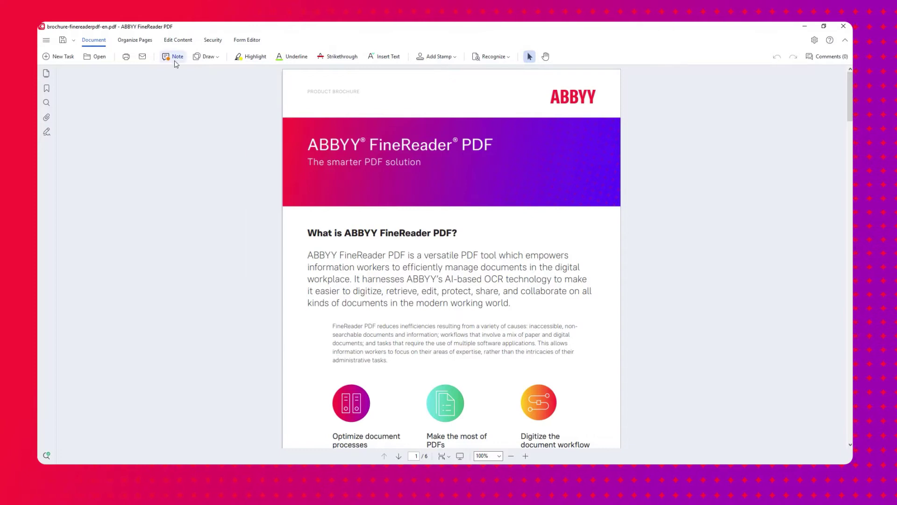
Step: Insert 'and all the rest' after 'on' in the page 1 intro paragraph and colour it grey
click(145, 46)
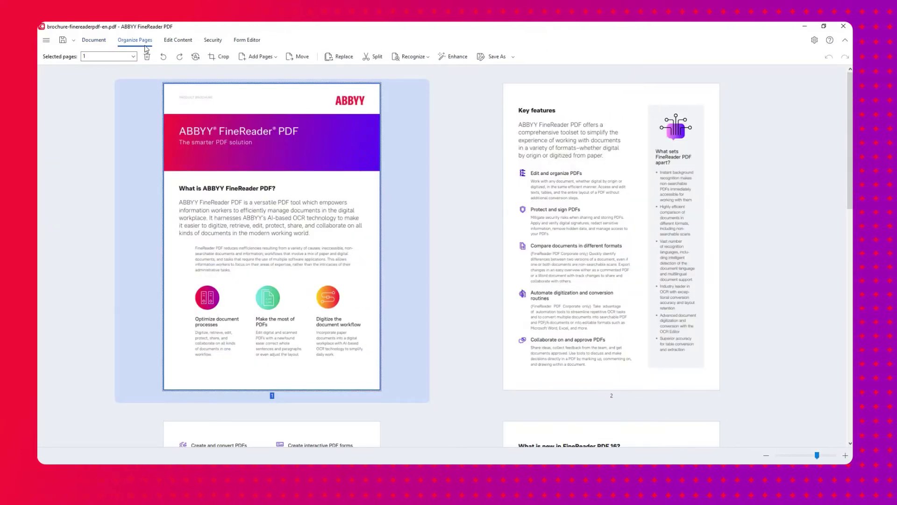
click(178, 42)
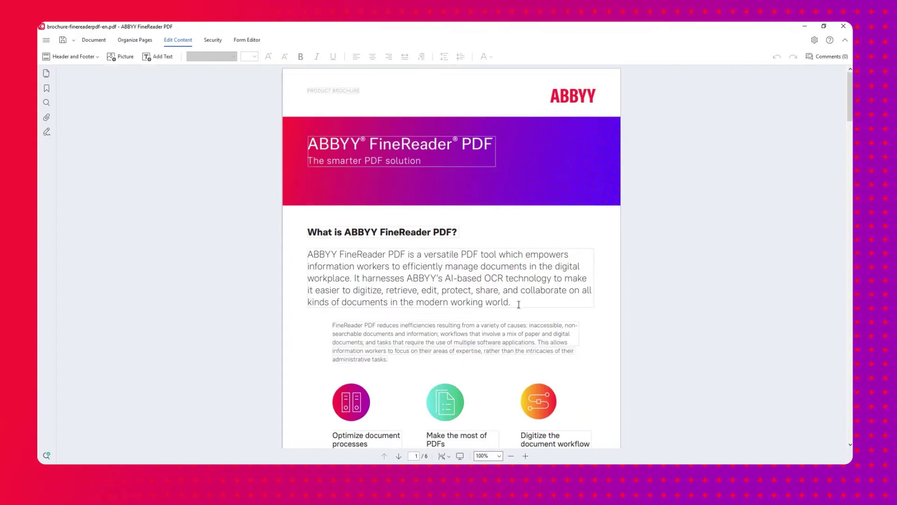
click(577, 291)
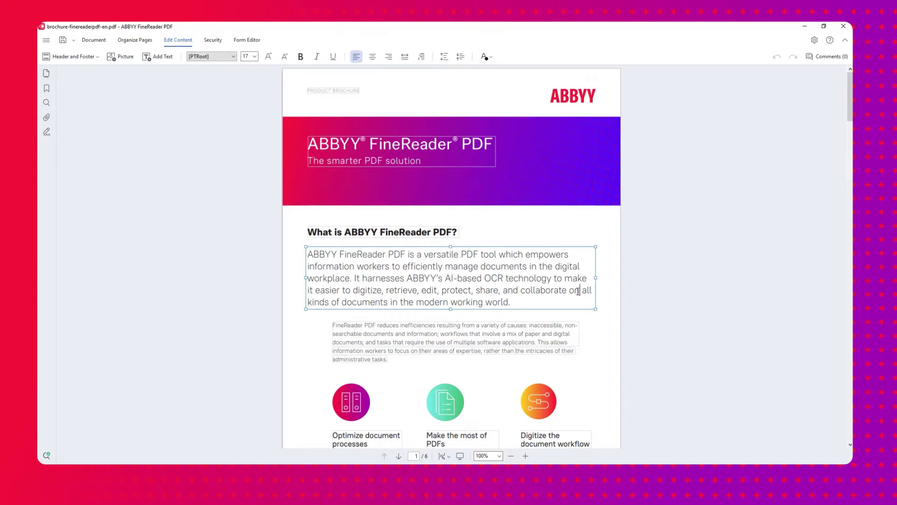
text(and all the r)
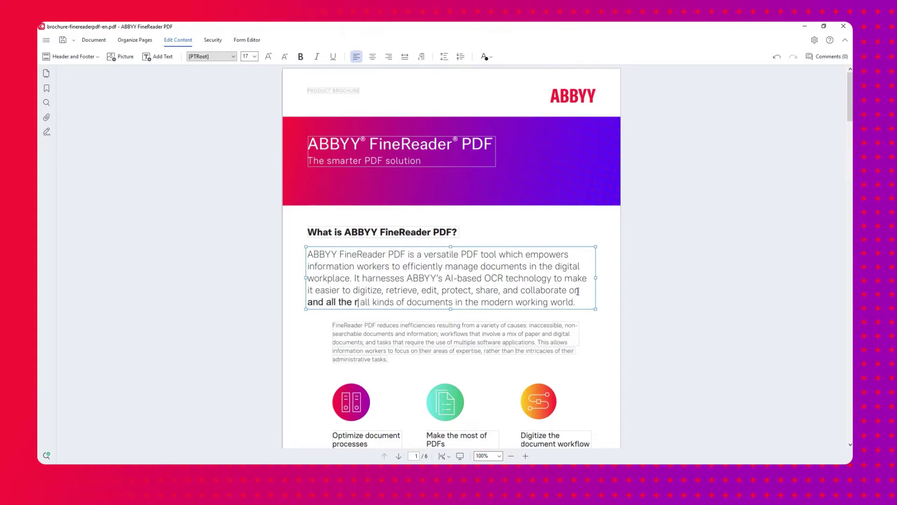
text(est)
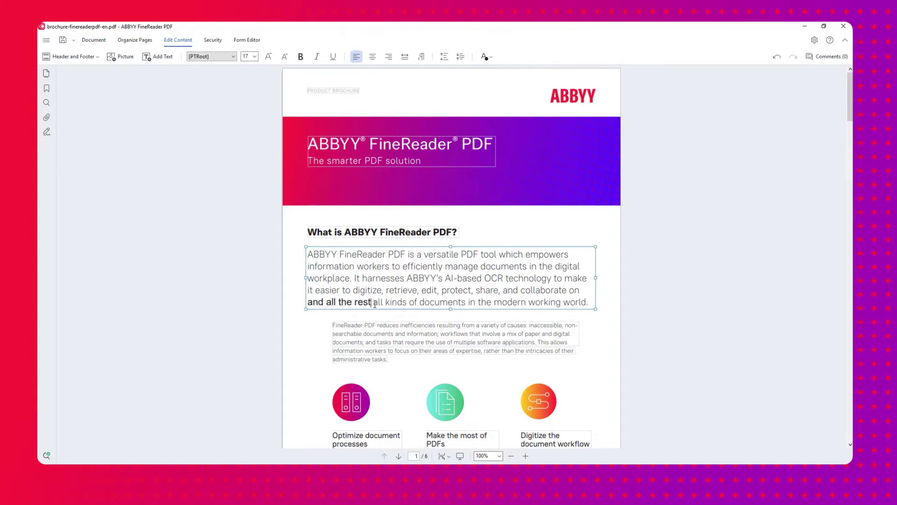
drag(375, 304, 304, 304)
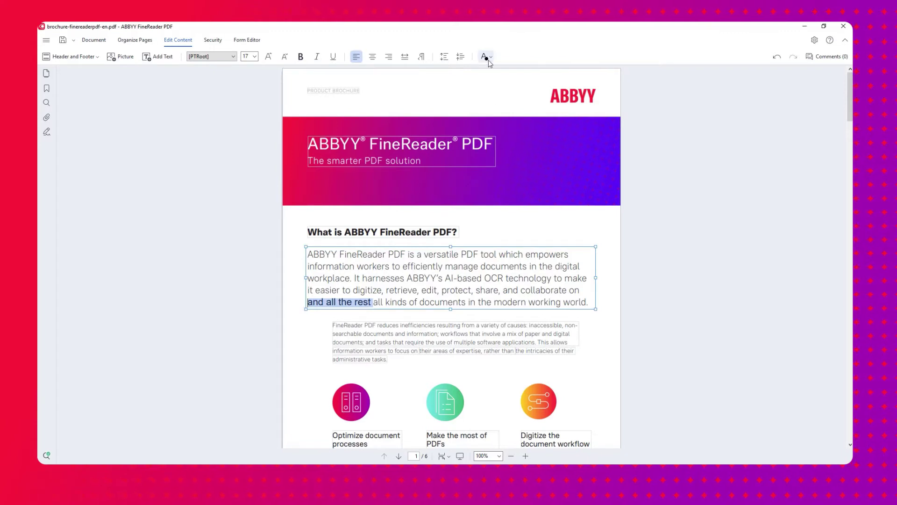
click(488, 57)
click(557, 93)
click(421, 256)
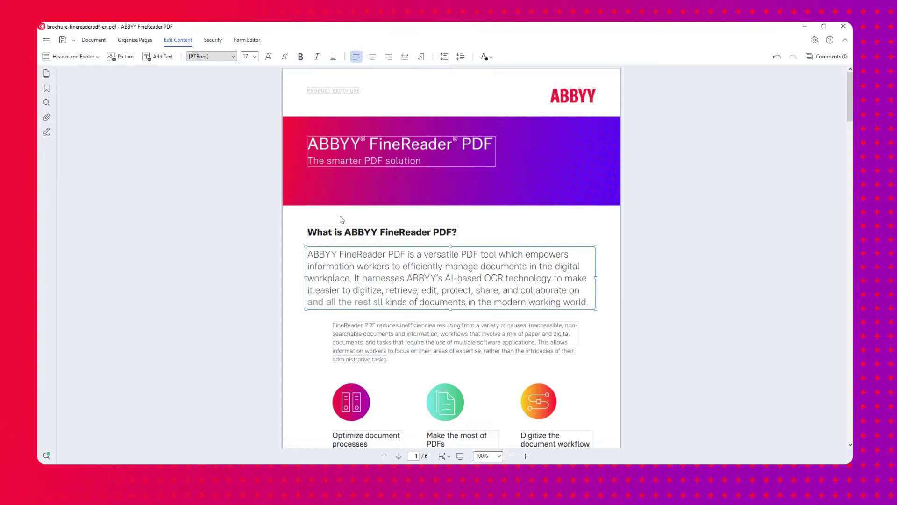
Step: View the Security tools, then switch to the Form Editor tools
click(213, 41)
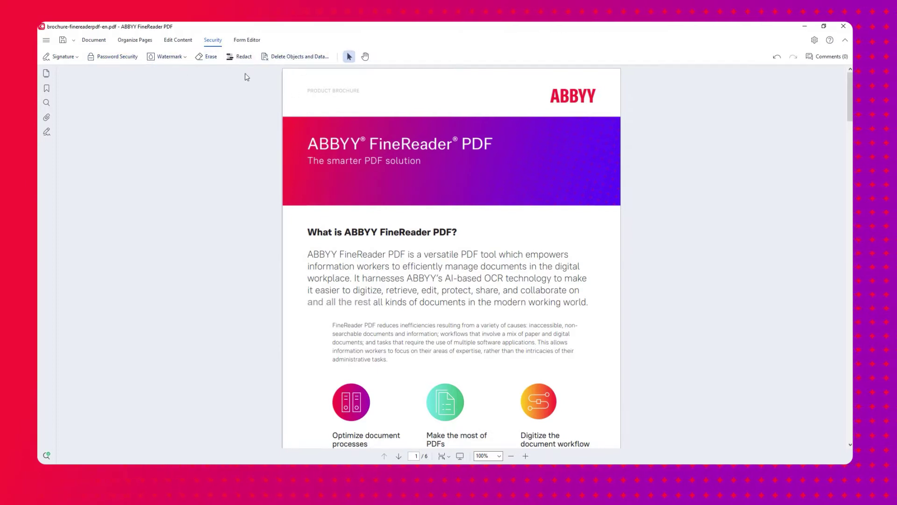
click(255, 42)
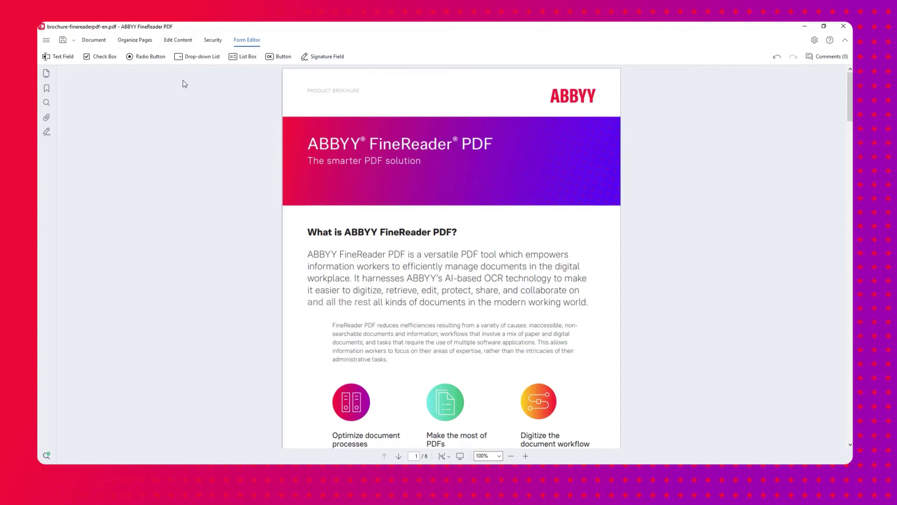
Step: Browse the main menu's submenus, then close it
click(46, 39)
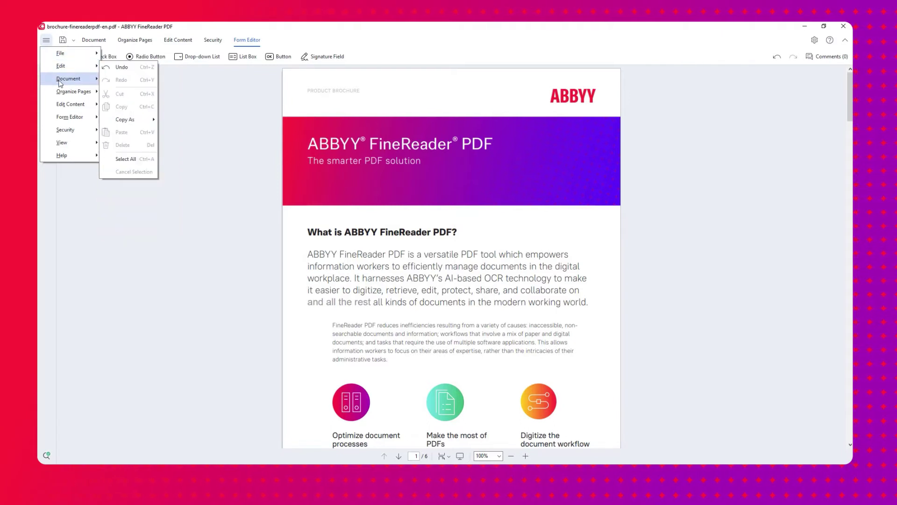
mouse_move(59, 83)
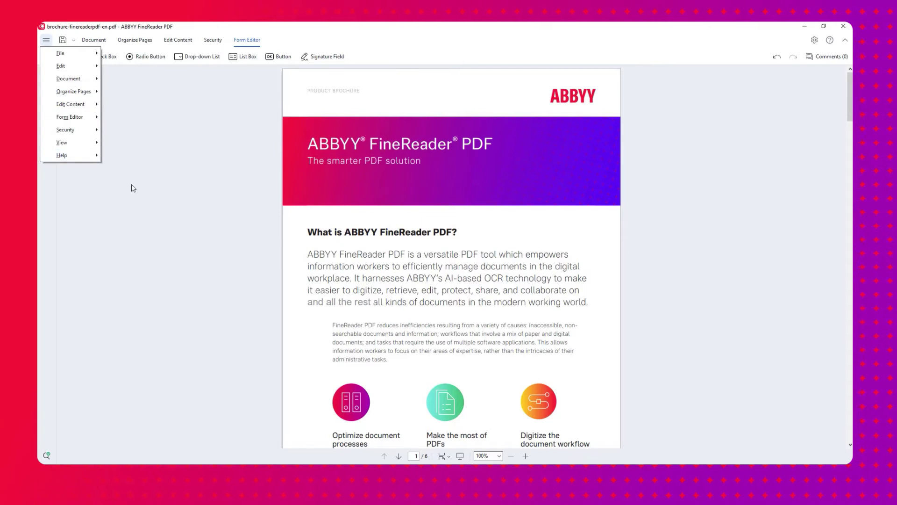
click(131, 184)
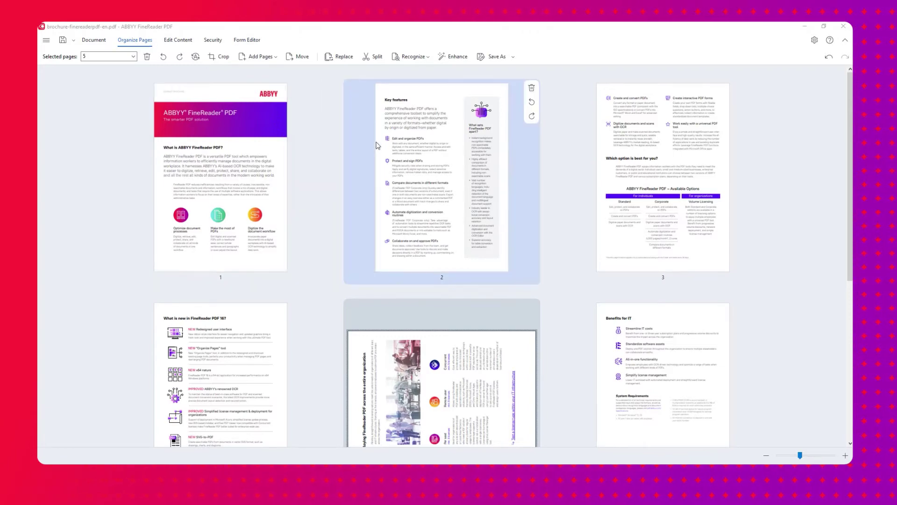
Step: Scroll through the Organize Pages thumbnail grid to review all eight brochure pages
scroll(788, 147, down, 3)
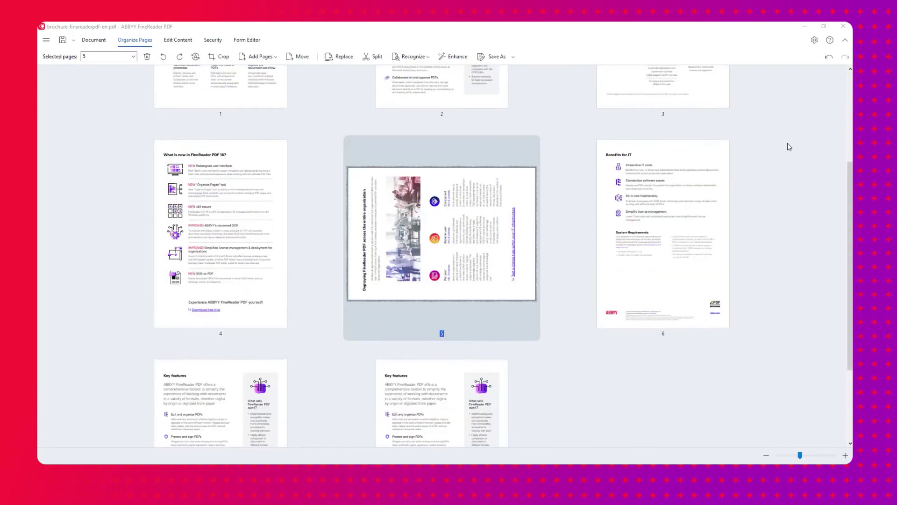
scroll(789, 147, down, 2)
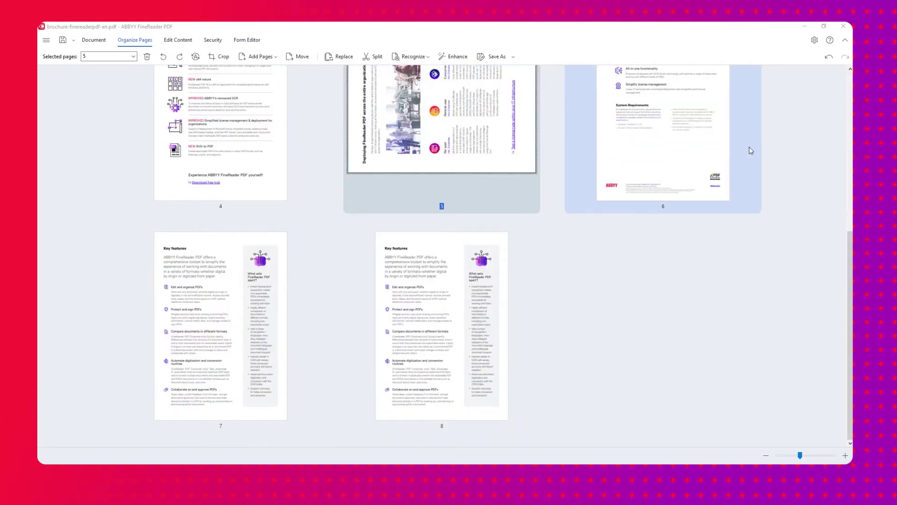
scroll(750, 147, up, 5)
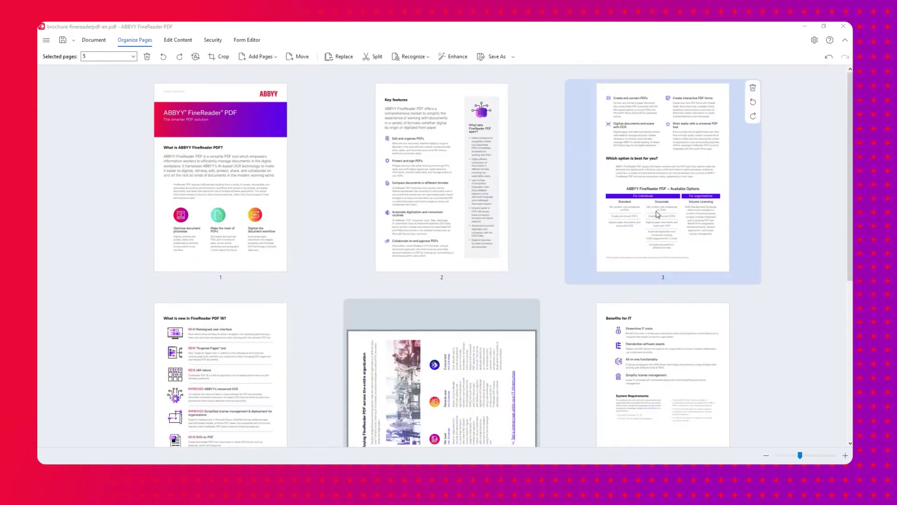
scroll(657, 214, up, 4)
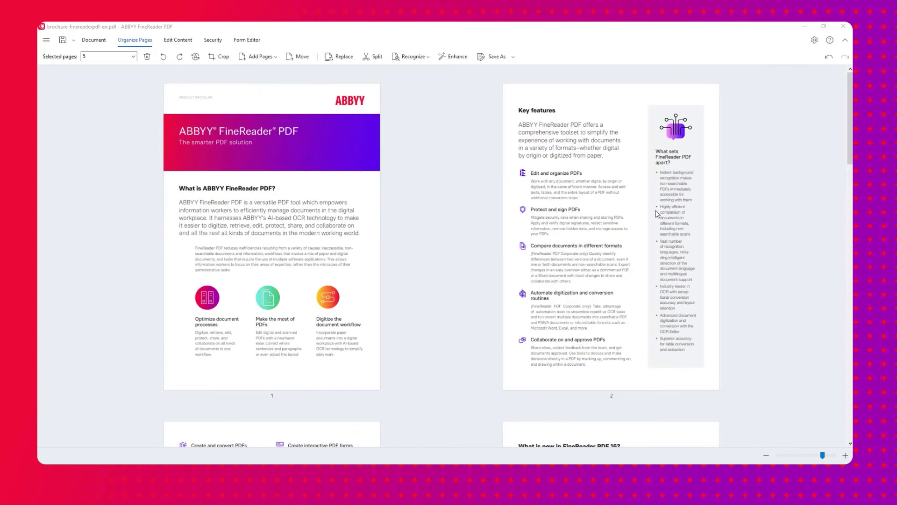
scroll(657, 214, down, 4)
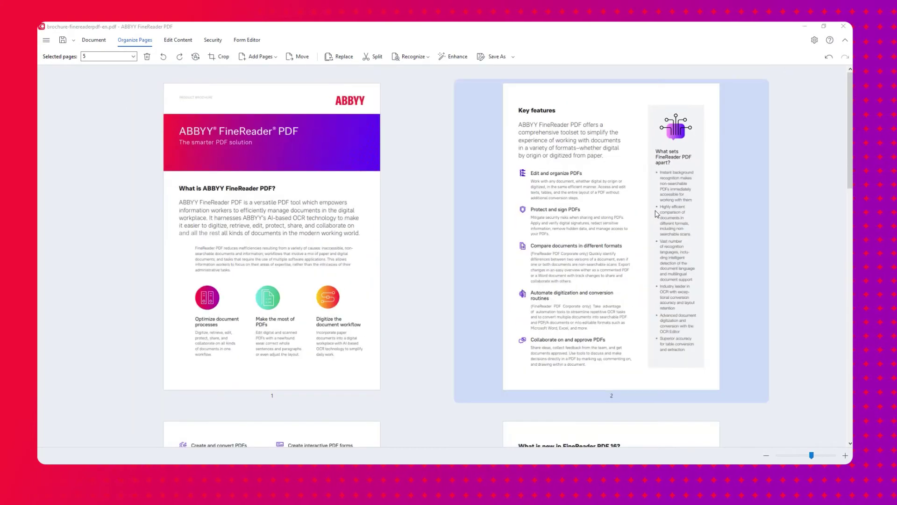
scroll(657, 213, down, 1)
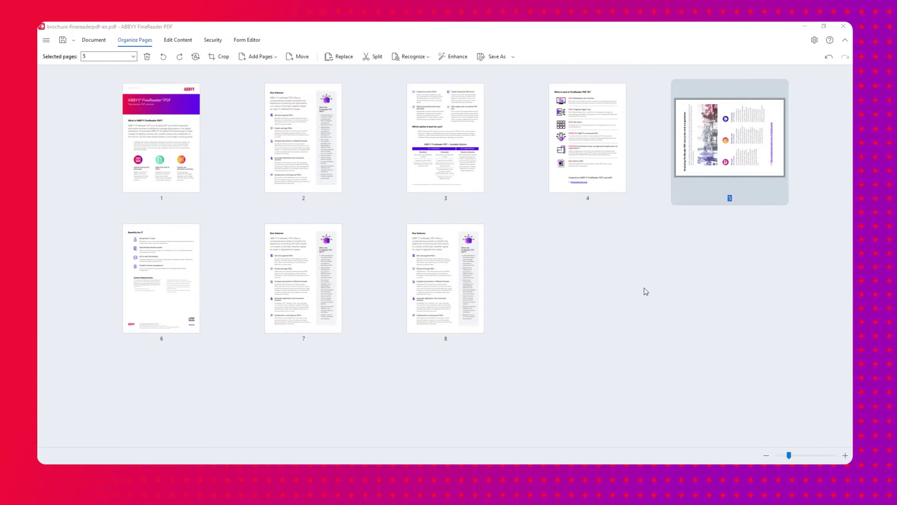
Step: Correct page 5's orientation, move Benefits for IT after page 7, and delete duplicate page 8
click(683, 157)
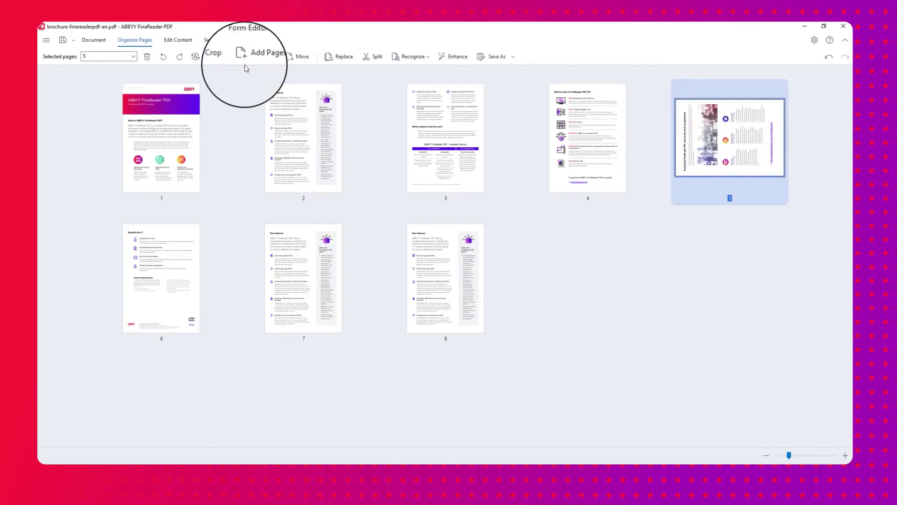
click(197, 61)
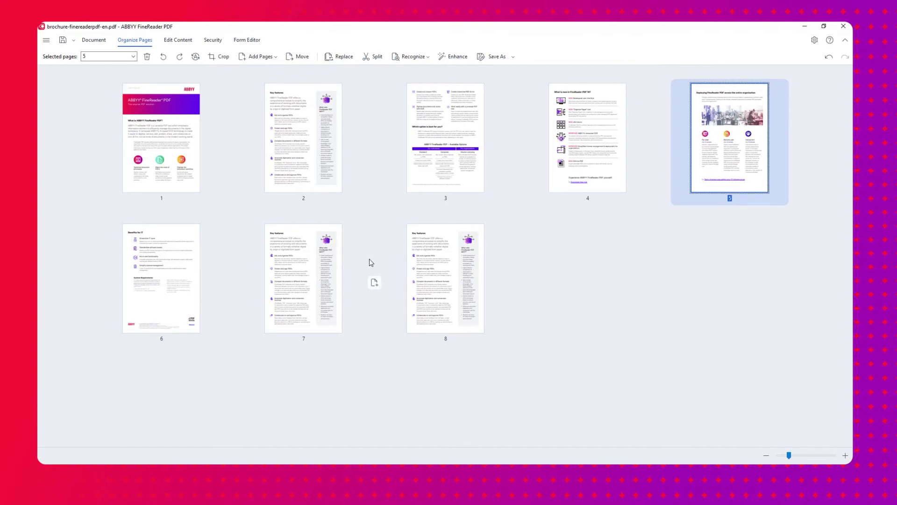
mouse_move(278, 247)
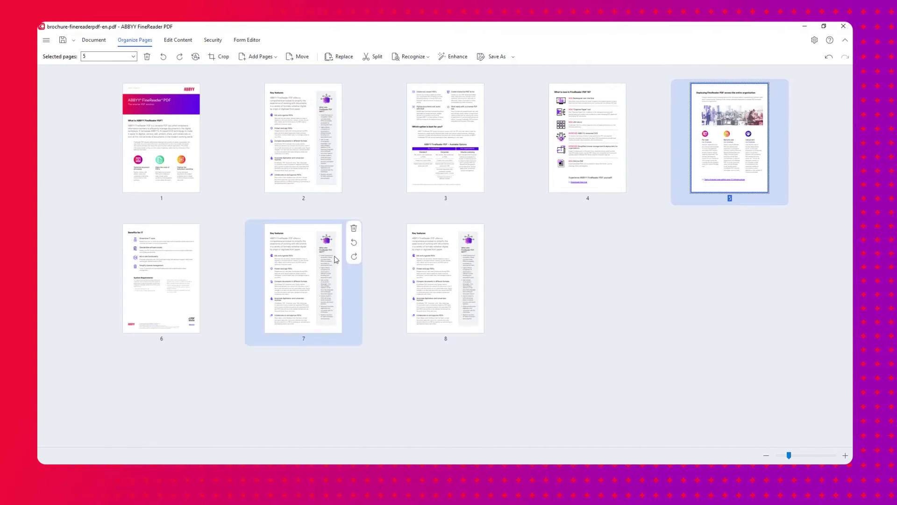
drag(174, 258, 360, 253)
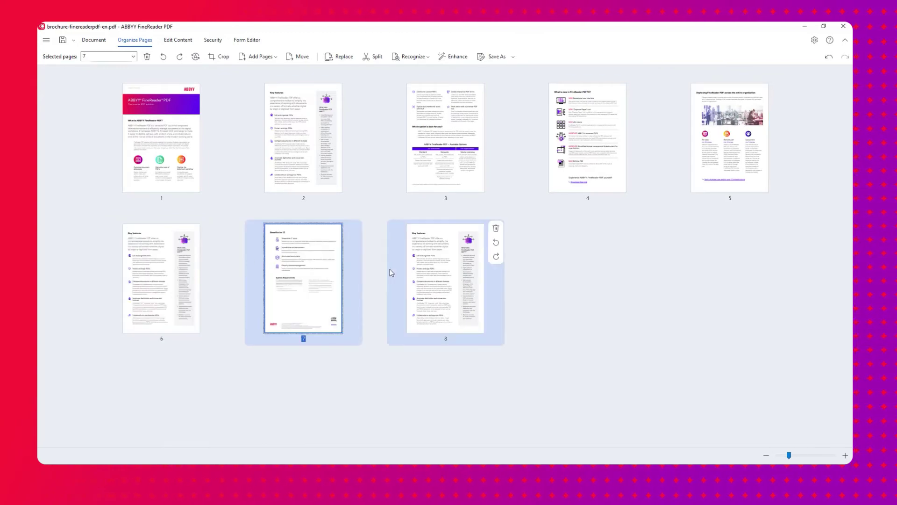
click(494, 233)
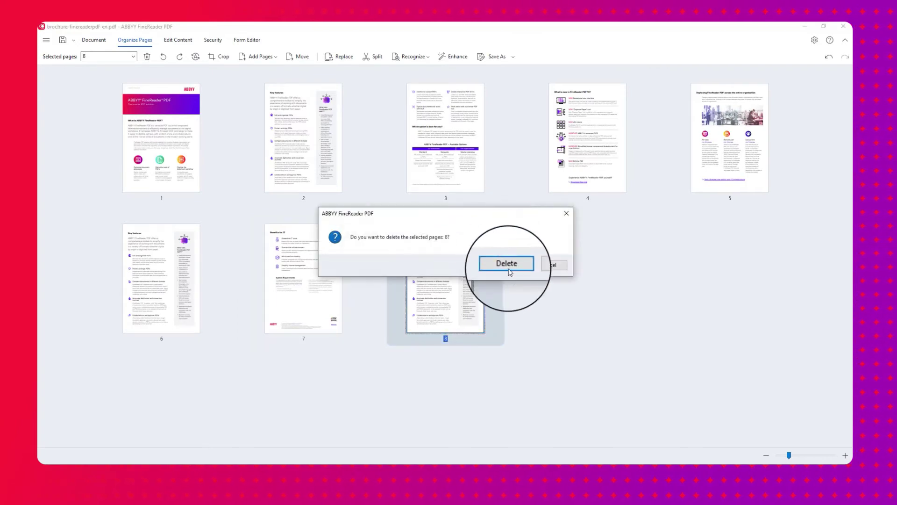
click(507, 264)
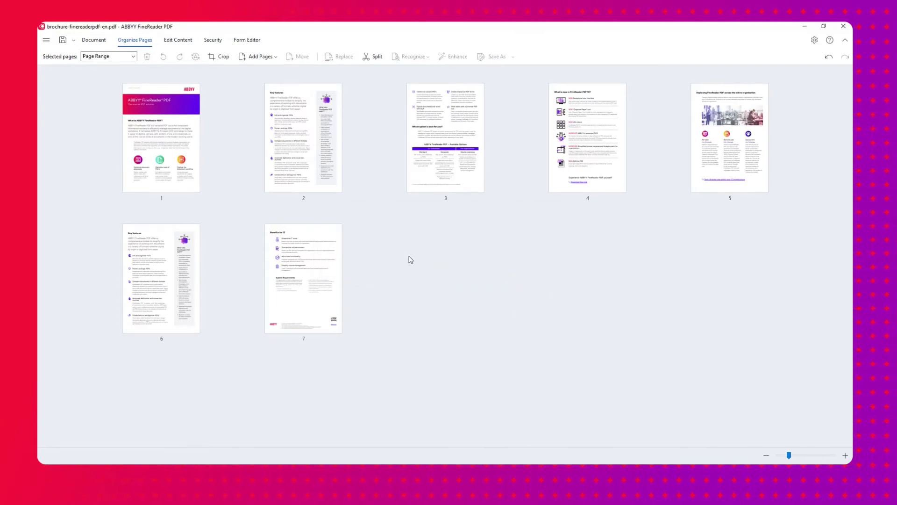
Step: Add the four campus-licenses PDF pages after page 7 and enter Crop mode
click(375, 282)
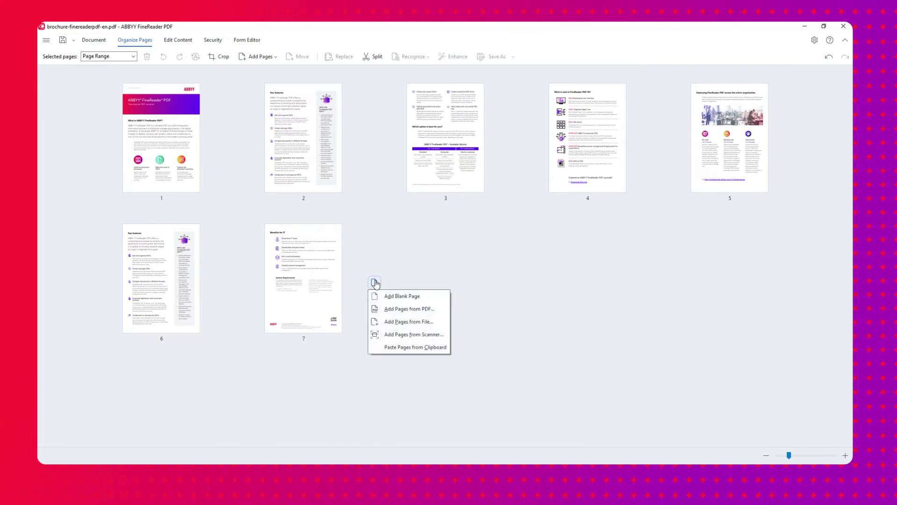
click(395, 308)
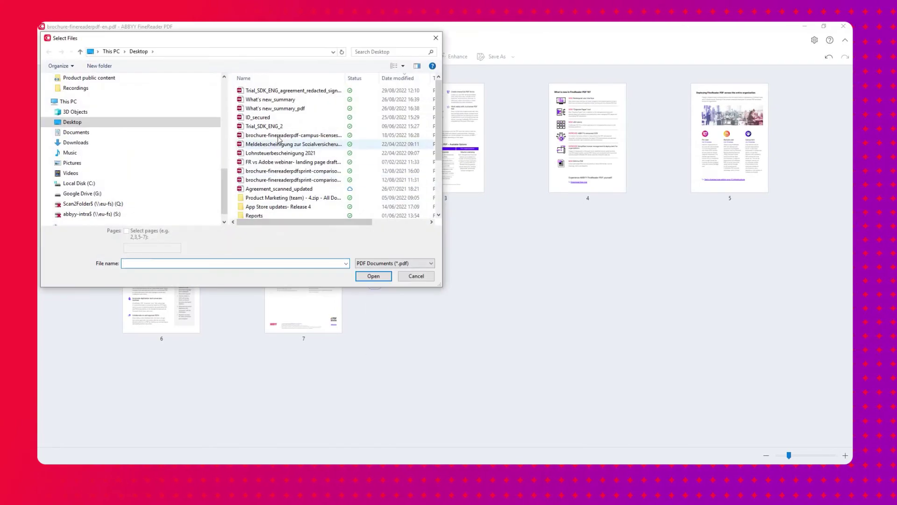
click(281, 135)
click(374, 276)
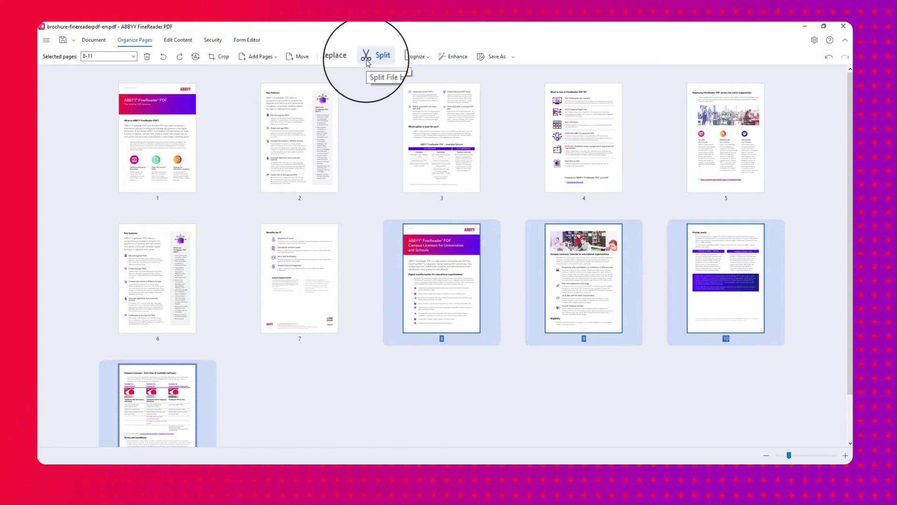
click(217, 56)
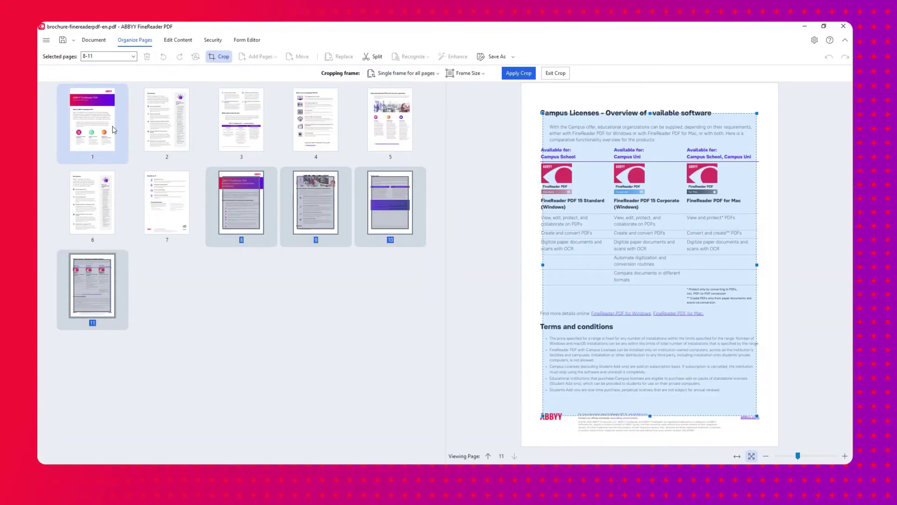
Step: Use one crop frame for all pages and preview it over pages 3 through 8
click(410, 74)
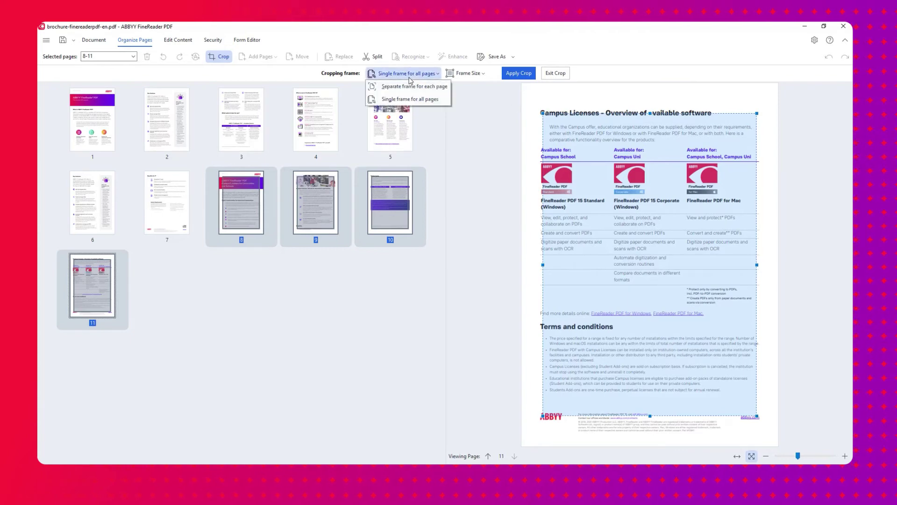
click(413, 100)
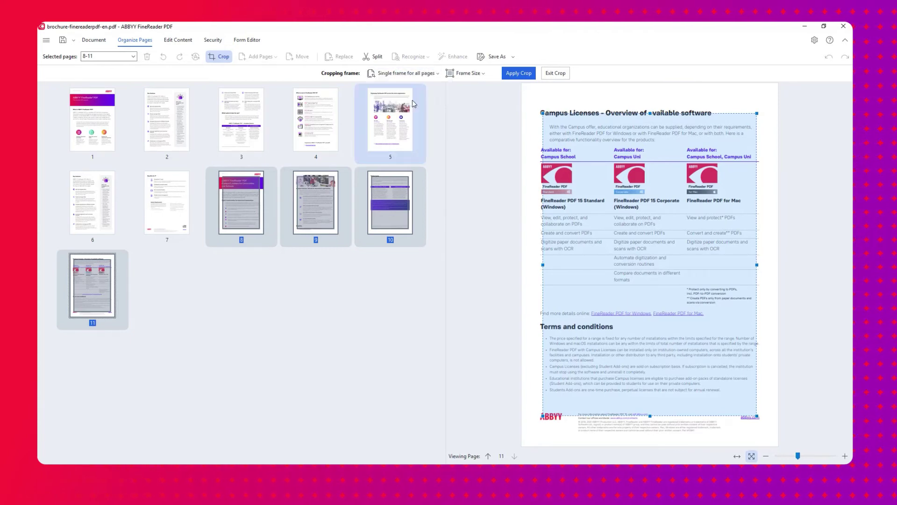
click(243, 132)
click(302, 133)
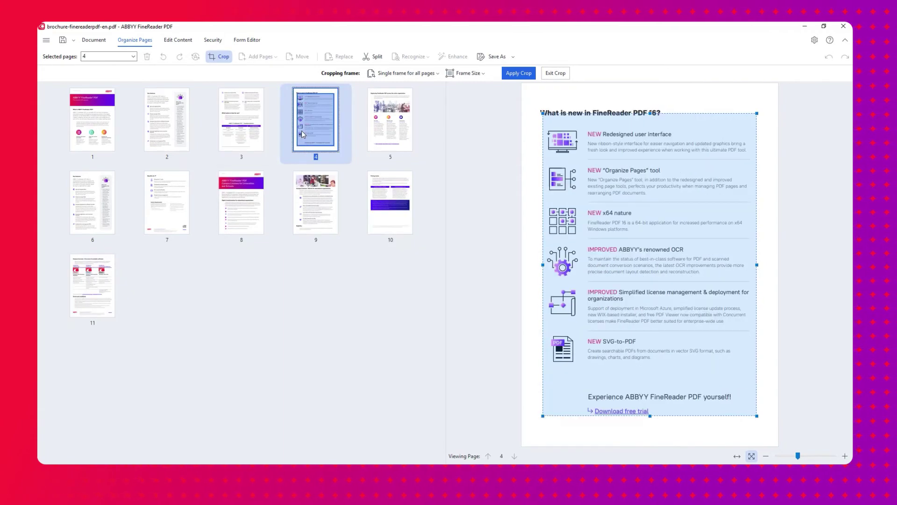
click(379, 134)
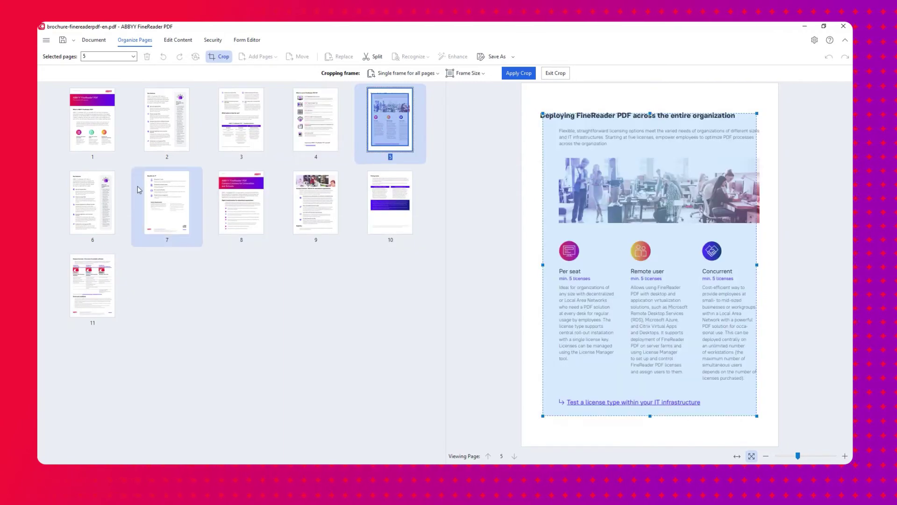
click(103, 198)
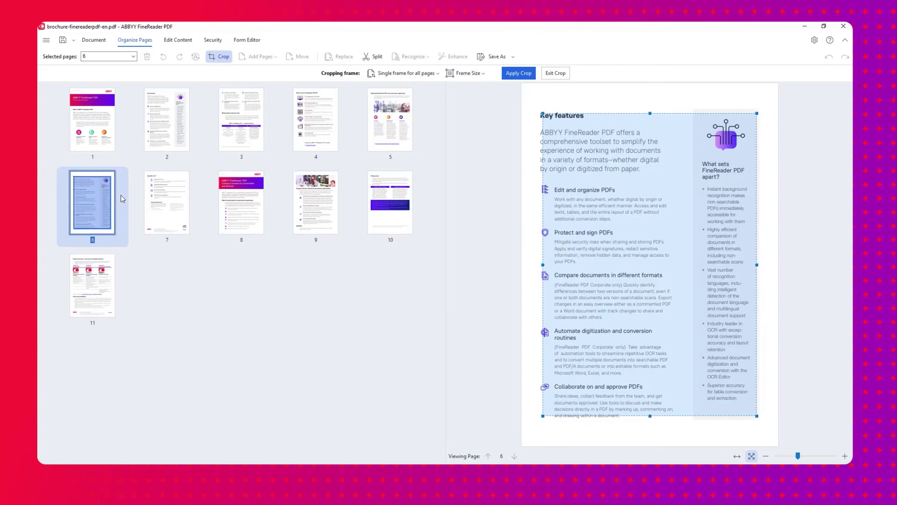
click(160, 198)
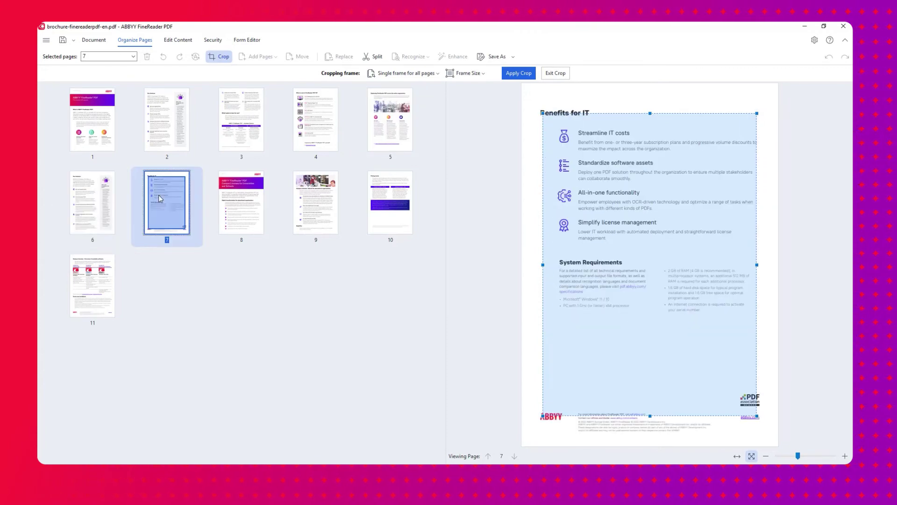
click(245, 195)
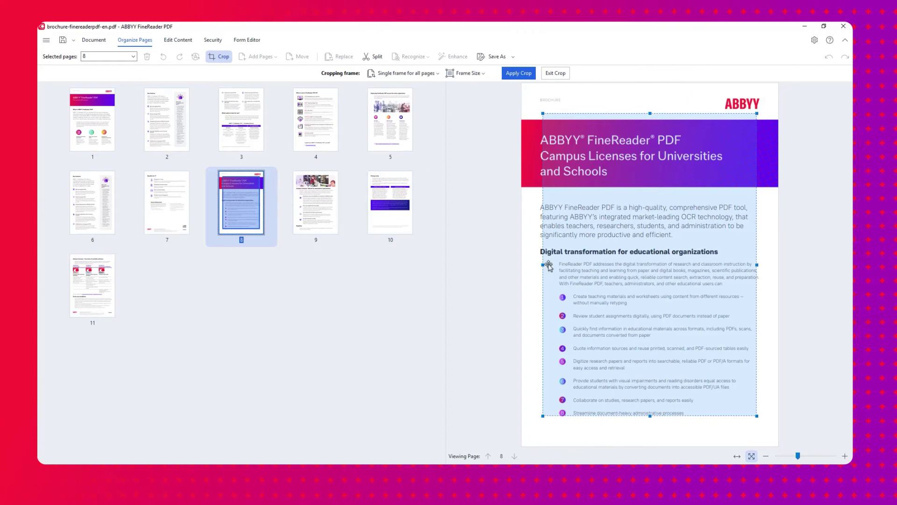
Step: Widen the crop frame on page 8 left, right and downward, then apply the crop
drag(543, 264, 535, 264)
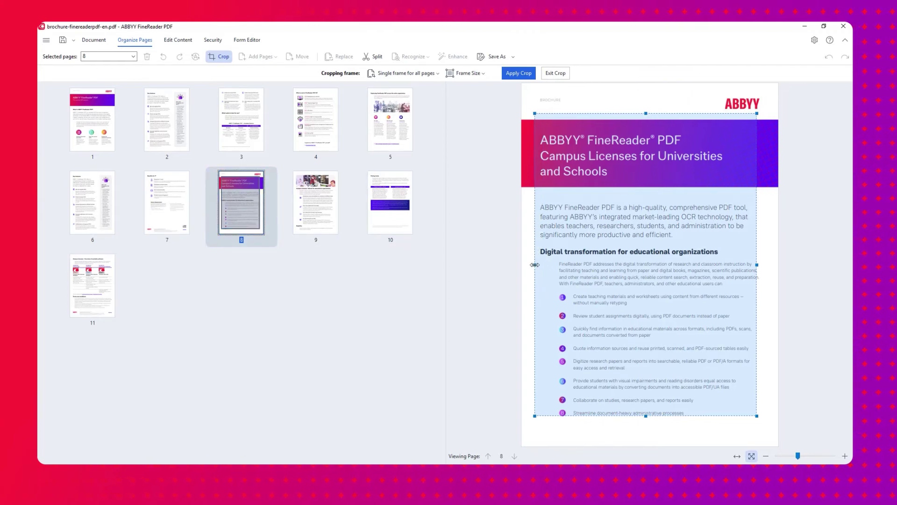
drag(757, 264, 769, 266)
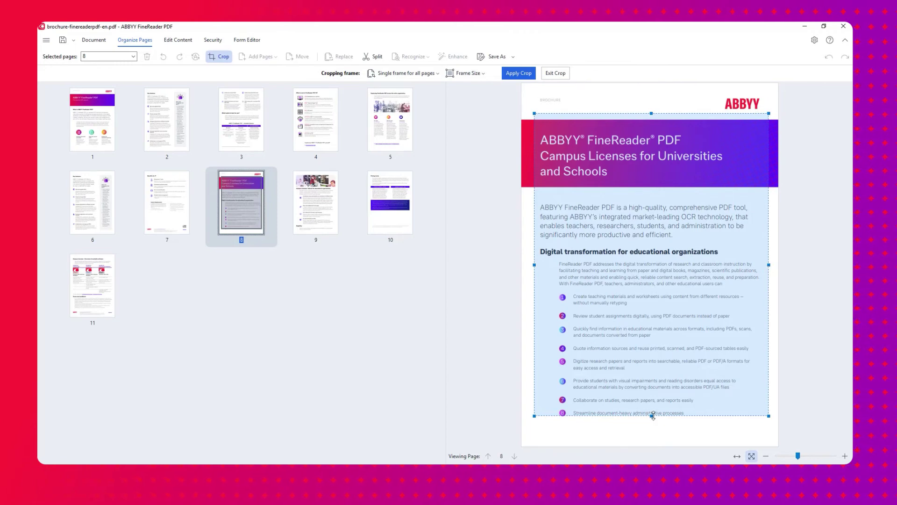
drag(652, 416, 653, 422)
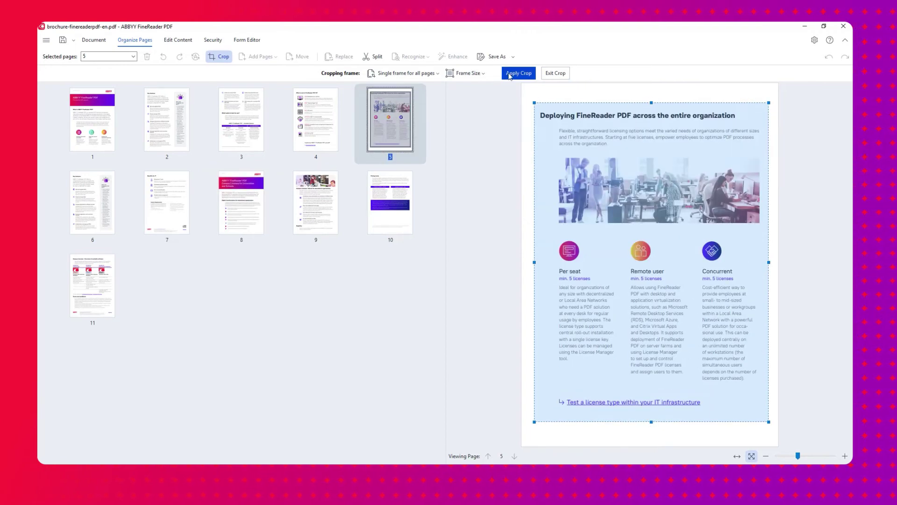
click(516, 73)
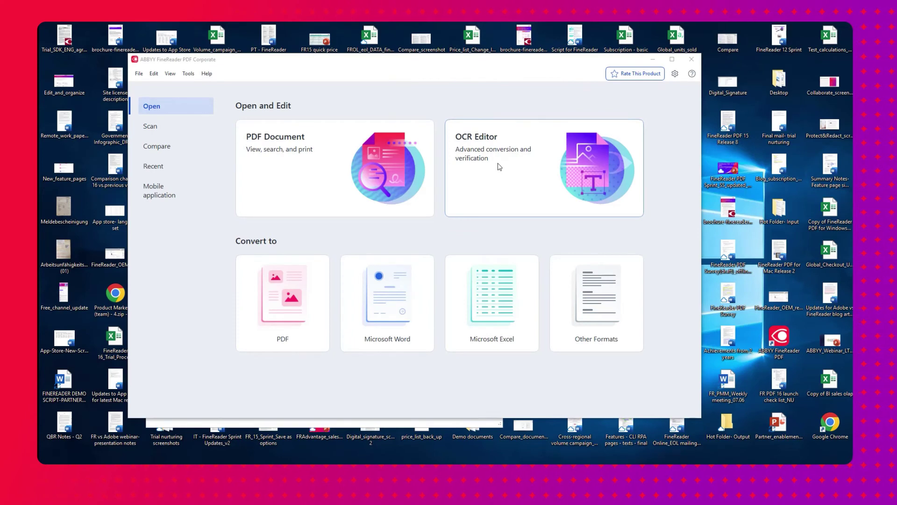
Step: Open brochure-finereaderpdf-en in the OCR Editor for advanced conversion
click(481, 167)
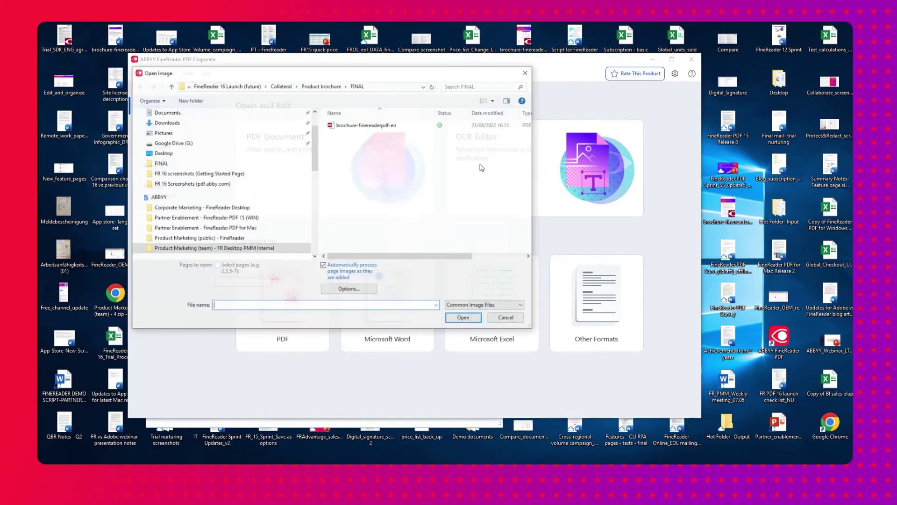
click(379, 124)
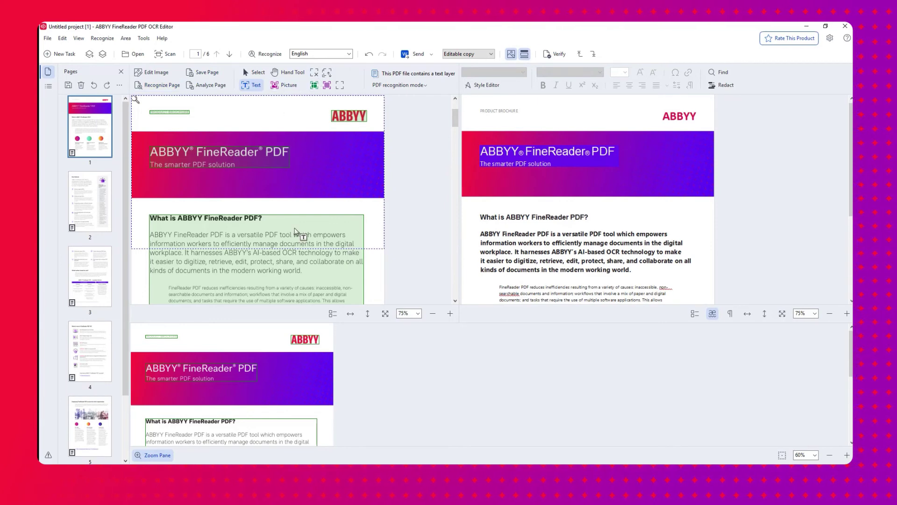
Step: Enlarge the top page panes, shrink the Make the most of PDFs area to the icon, and make it Picture
scroll(294, 231, down, 2)
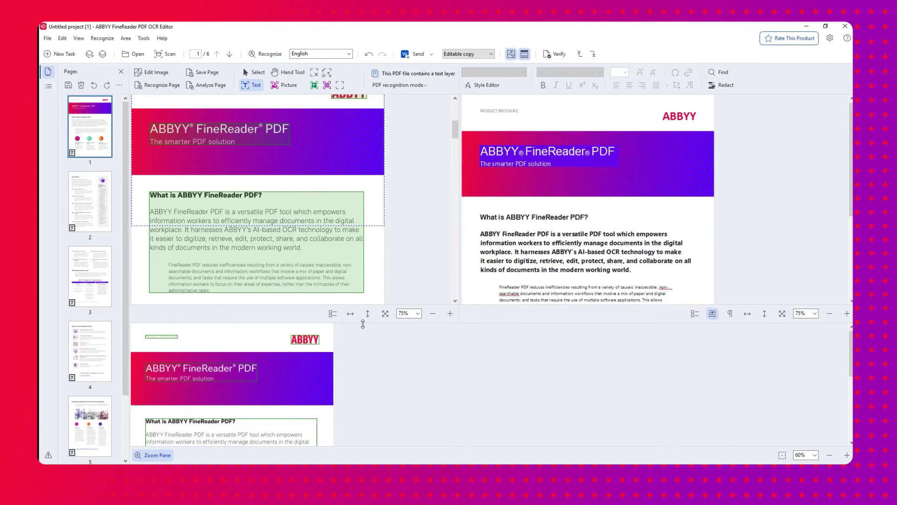
drag(363, 323, 363, 377)
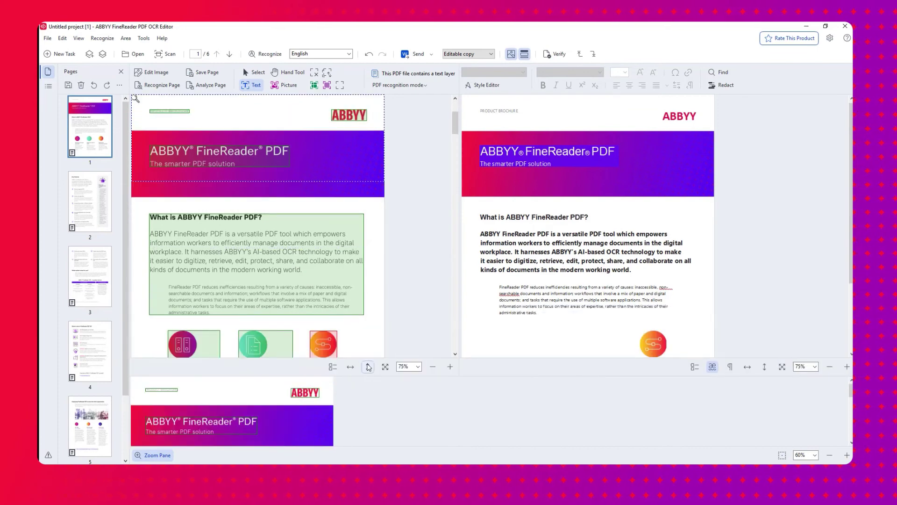
scroll(296, 264, down, 5)
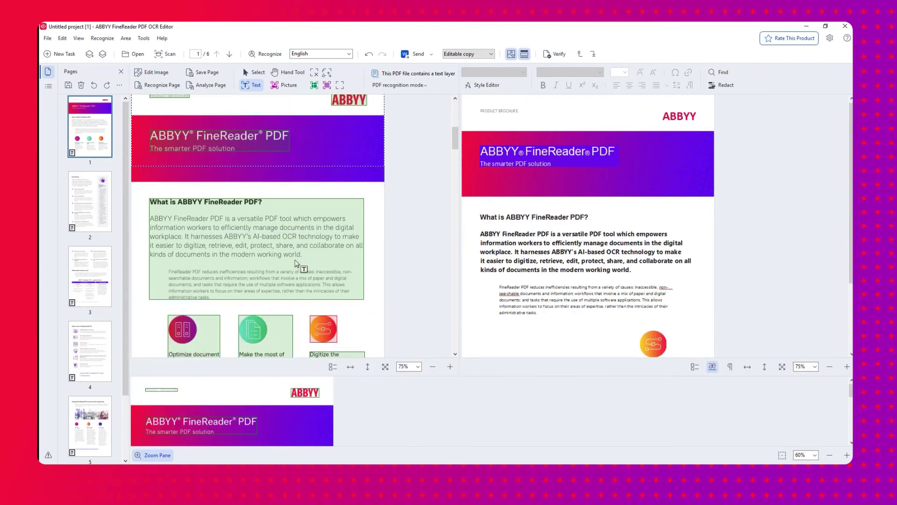
click(283, 281)
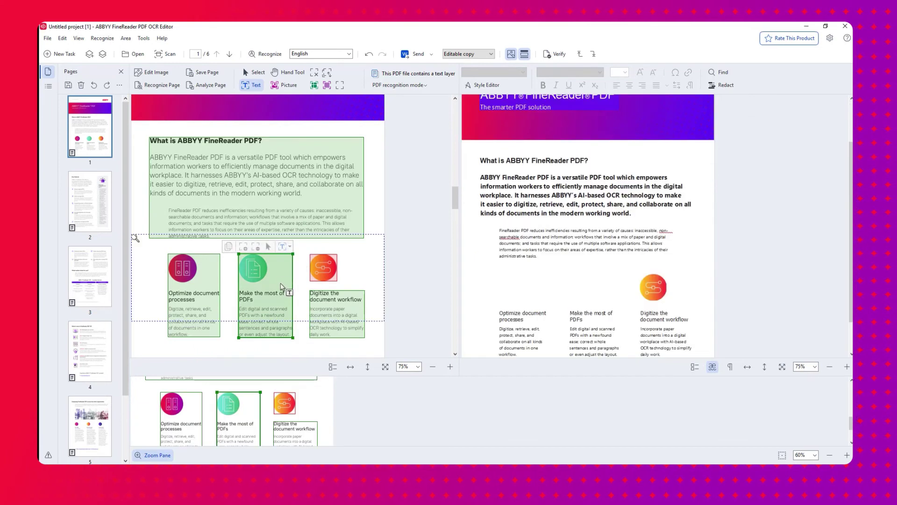
drag(286, 297, 292, 285)
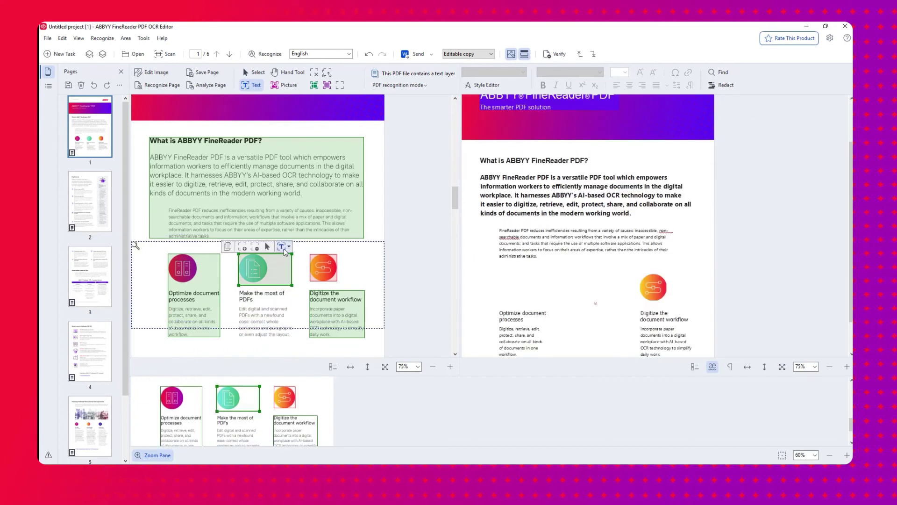
click(289, 247)
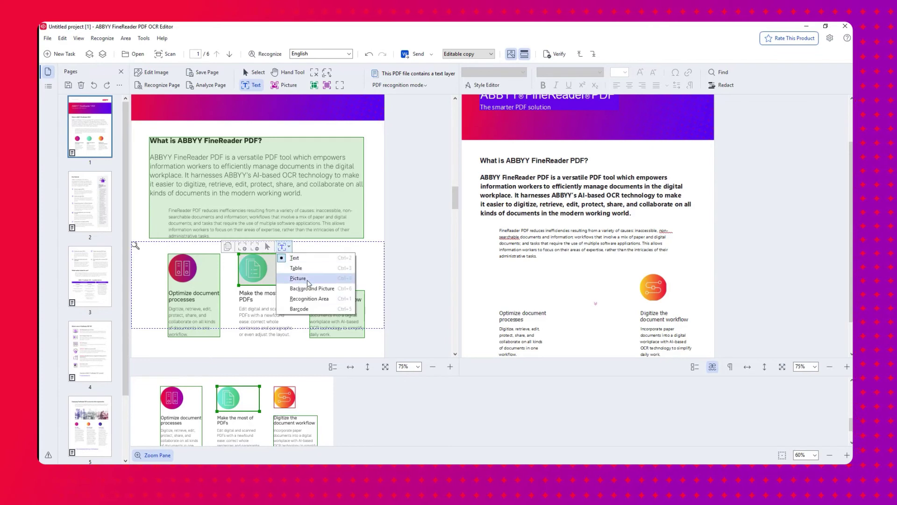
click(302, 281)
Step: Draw a new Text area over the Make the most of PDFs text
mouse_move(233, 289)
mouse_down()
mouse_move(265, 342)
mouse_move(292, 344)
mouse_up()
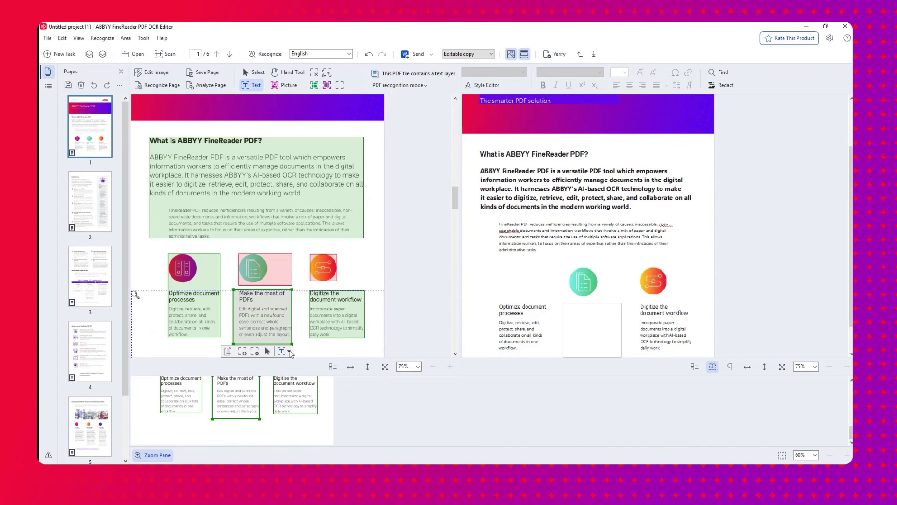
click(290, 352)
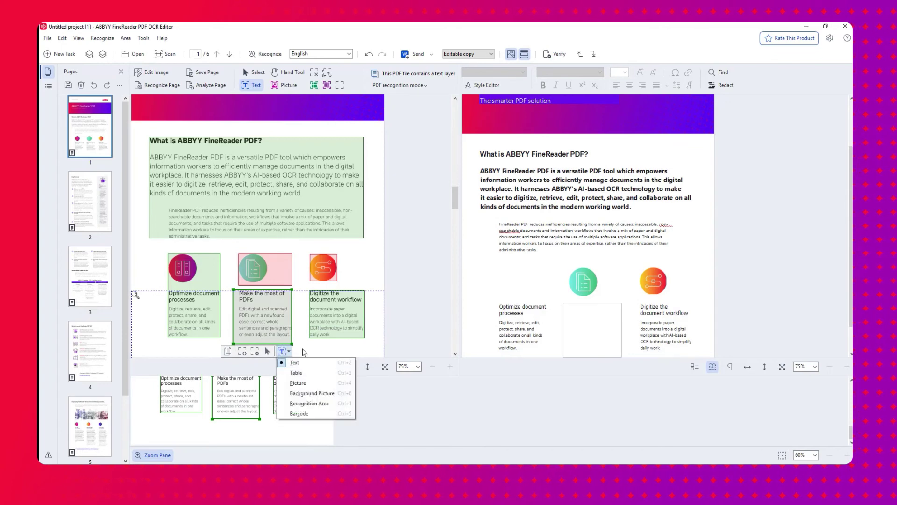
click(299, 329)
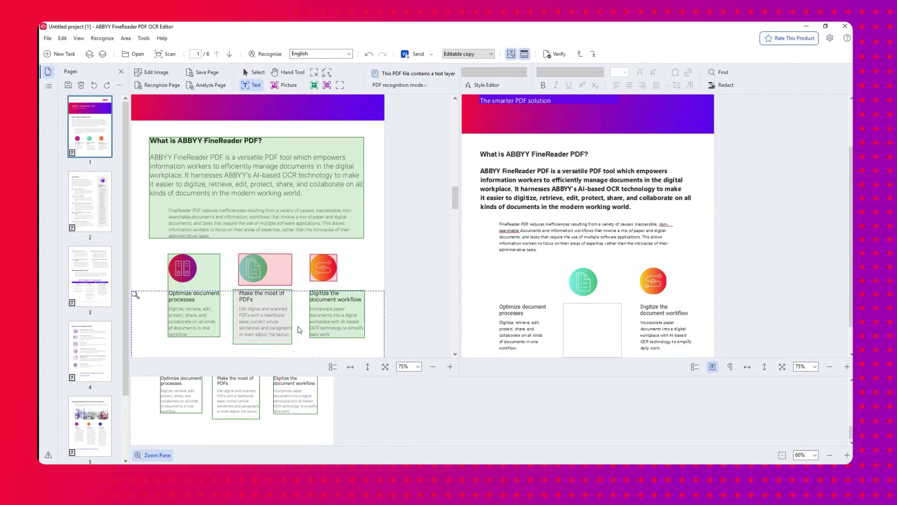
Step: On page 6, change the large Benefits for IT feature list block to a Picture area
scroll(288, 280, down, 1)
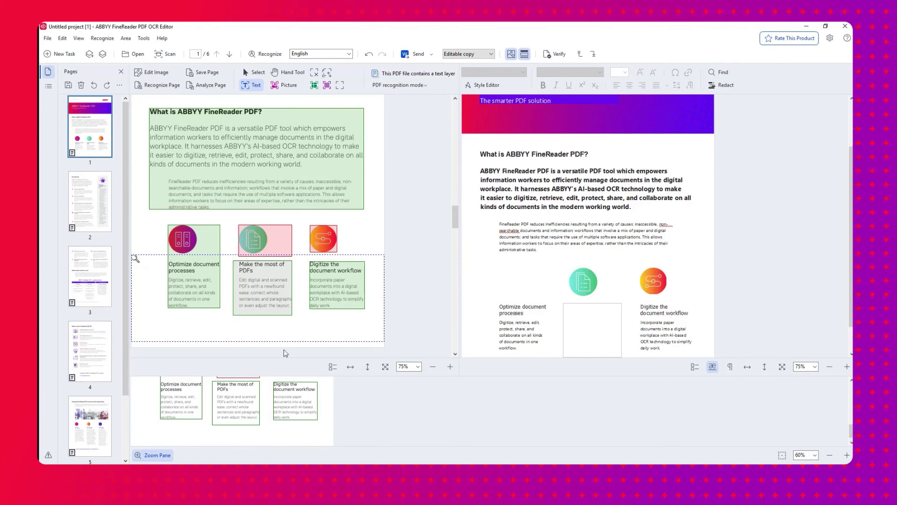
scroll(421, 267, down, 2)
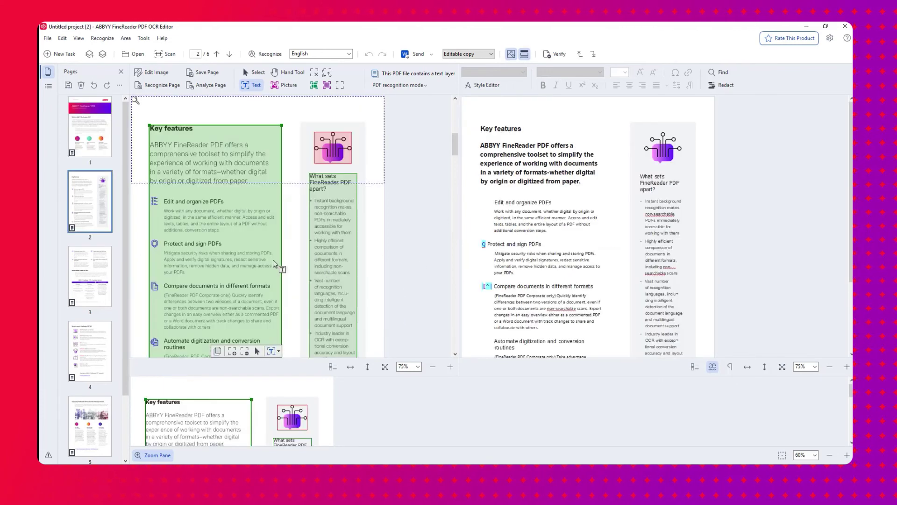
scroll(273, 260, down, 5)
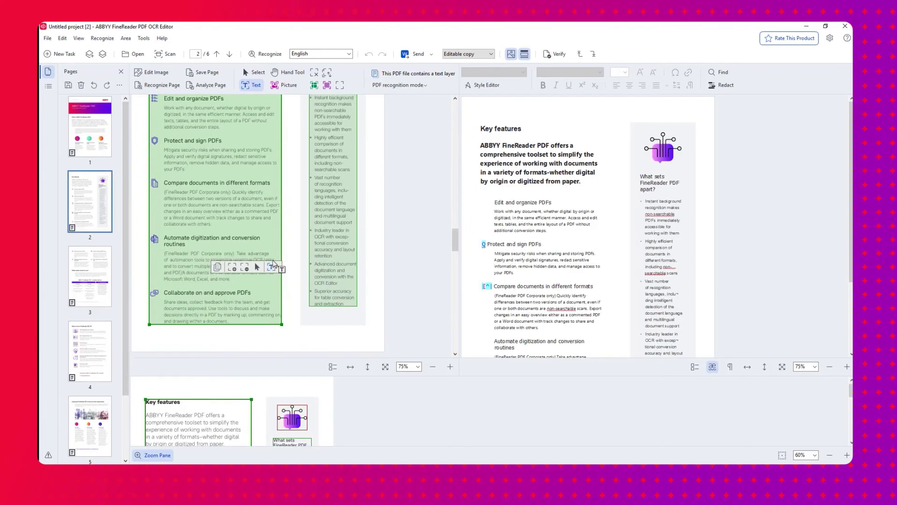
scroll(273, 260, down, 1)
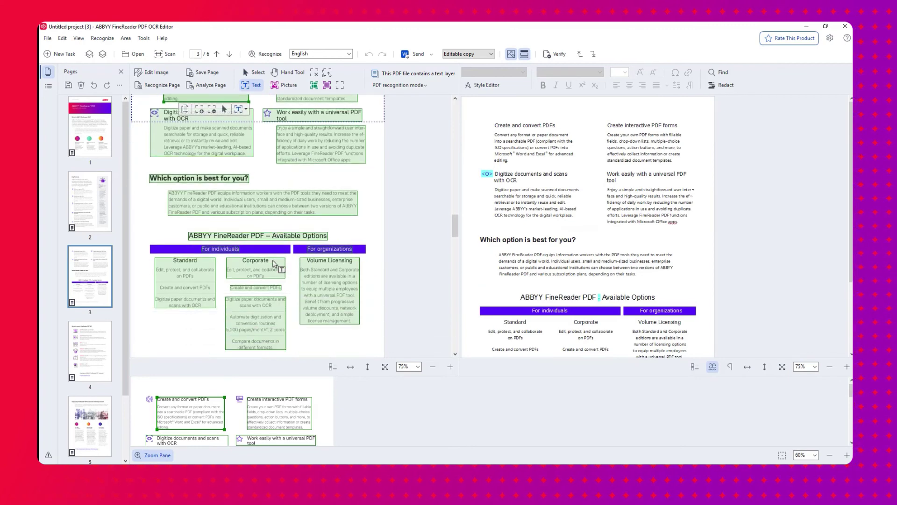
scroll(276, 263, down, 15)
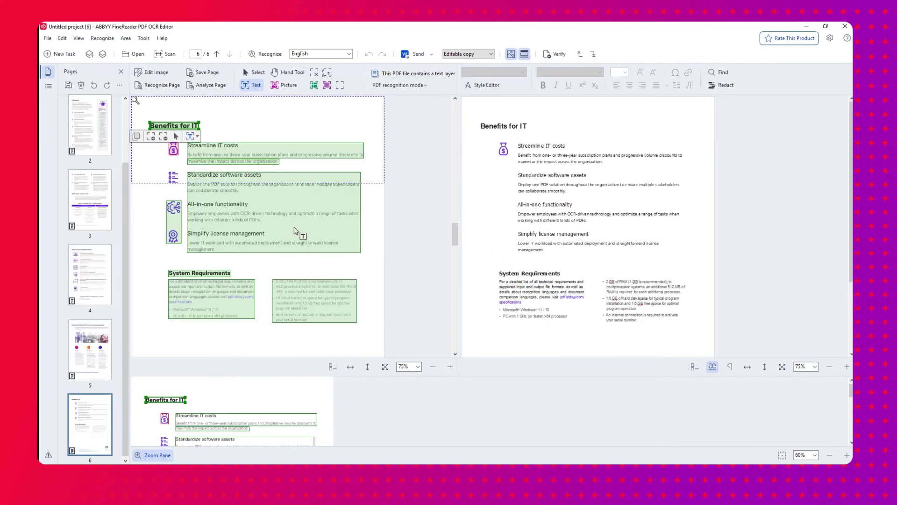
click(246, 231)
click(357, 260)
click(372, 299)
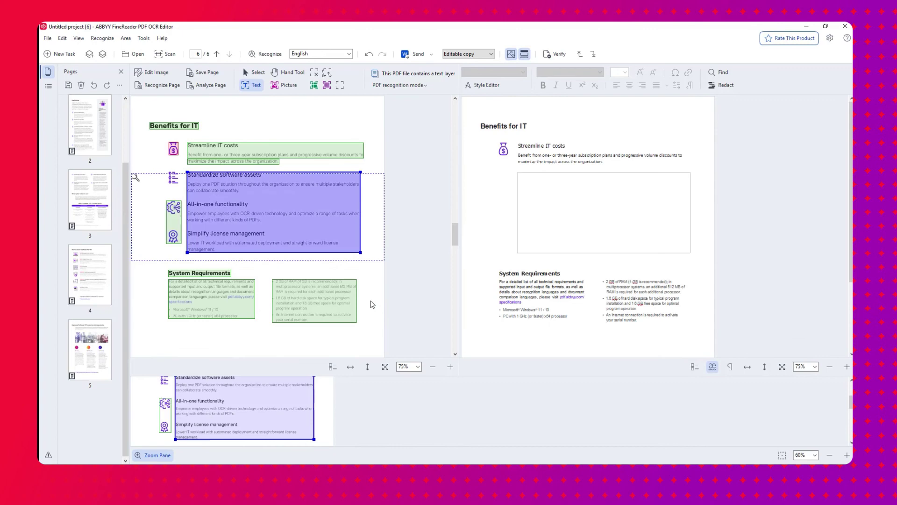
Step: In Options, set image preprocessing to Specify settings manually and show the custom settings
click(829, 37)
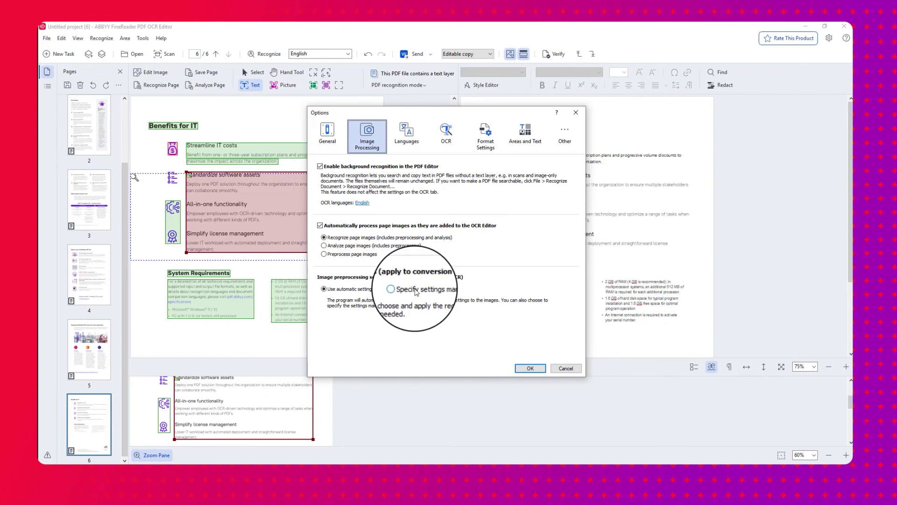
click(416, 290)
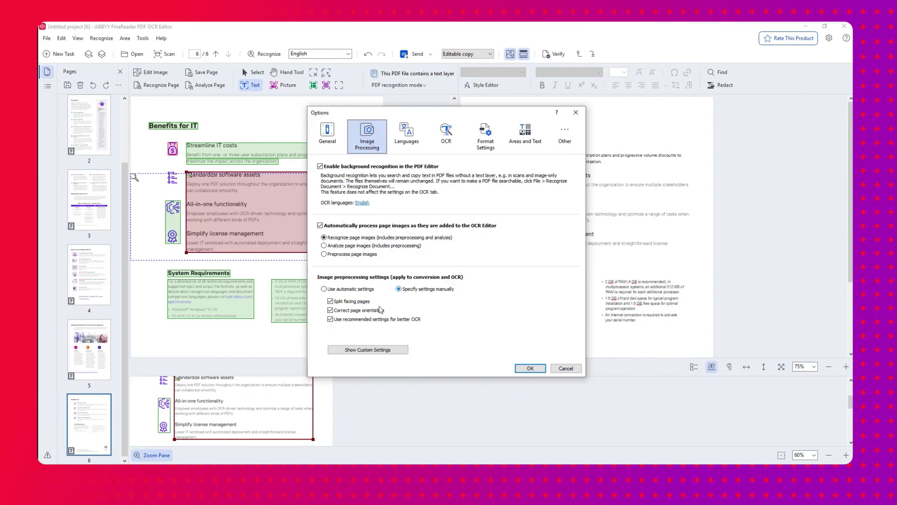
click(367, 354)
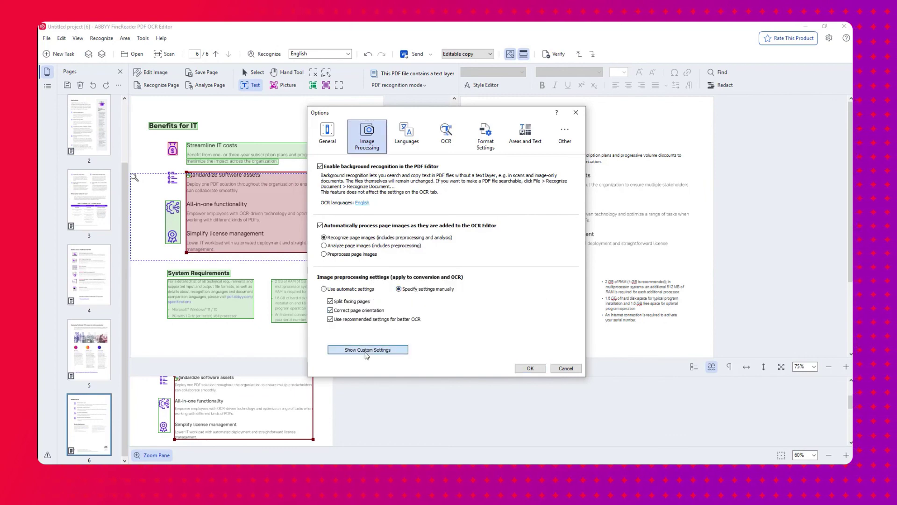